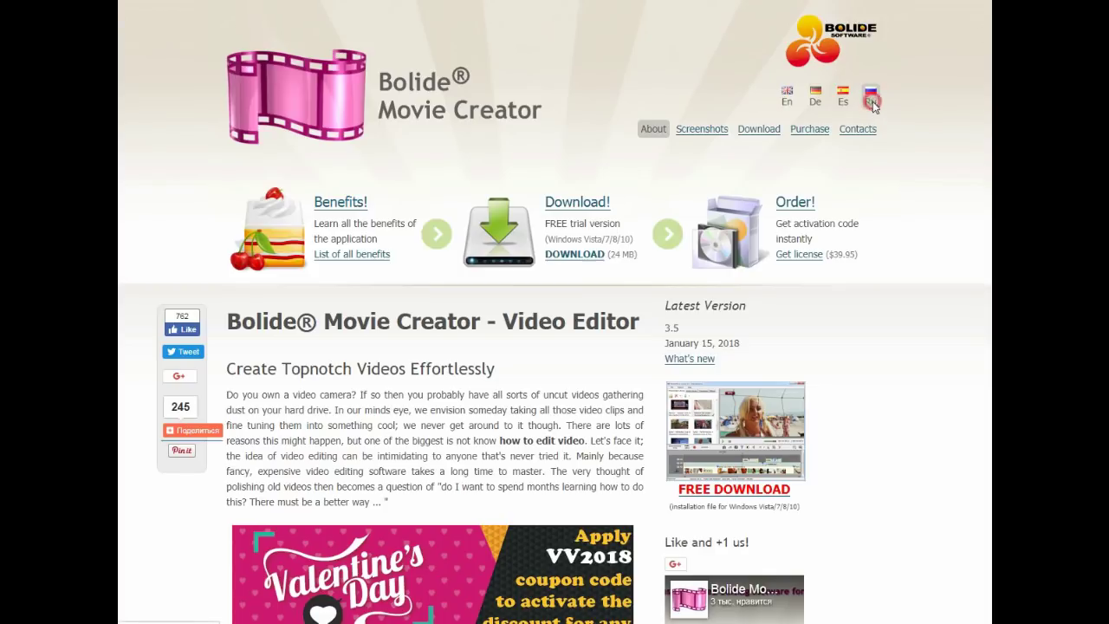
Step: Switch the site to the Ru language and start the СКАЧАТЬ BOLIDE MOVIE CREATOR download
left_click(870, 101)
left_click(871, 103)
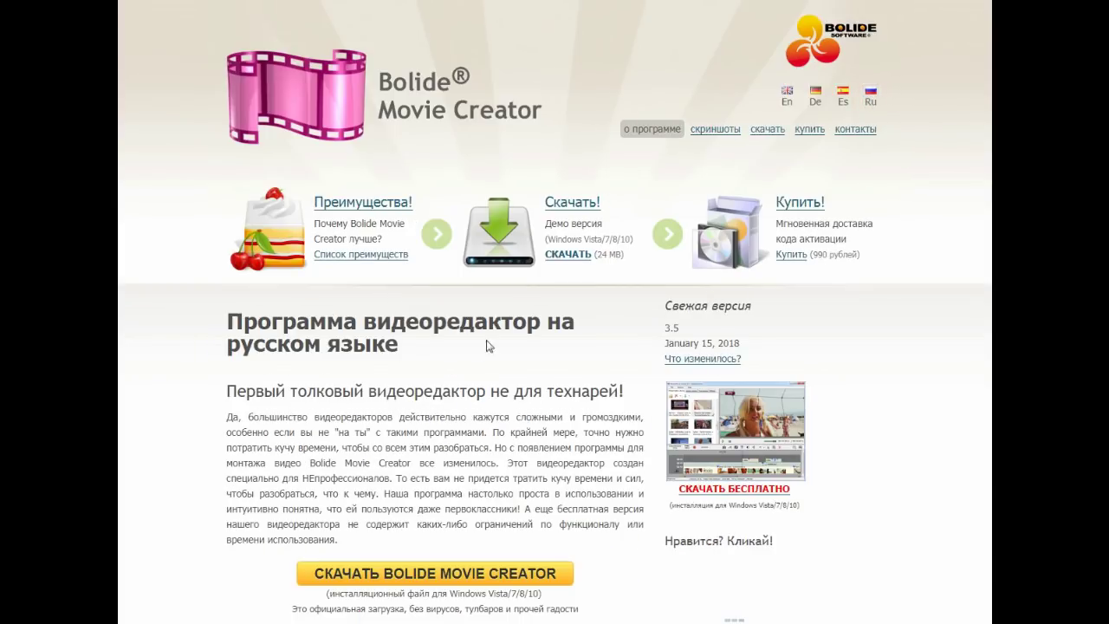
left_click(438, 578)
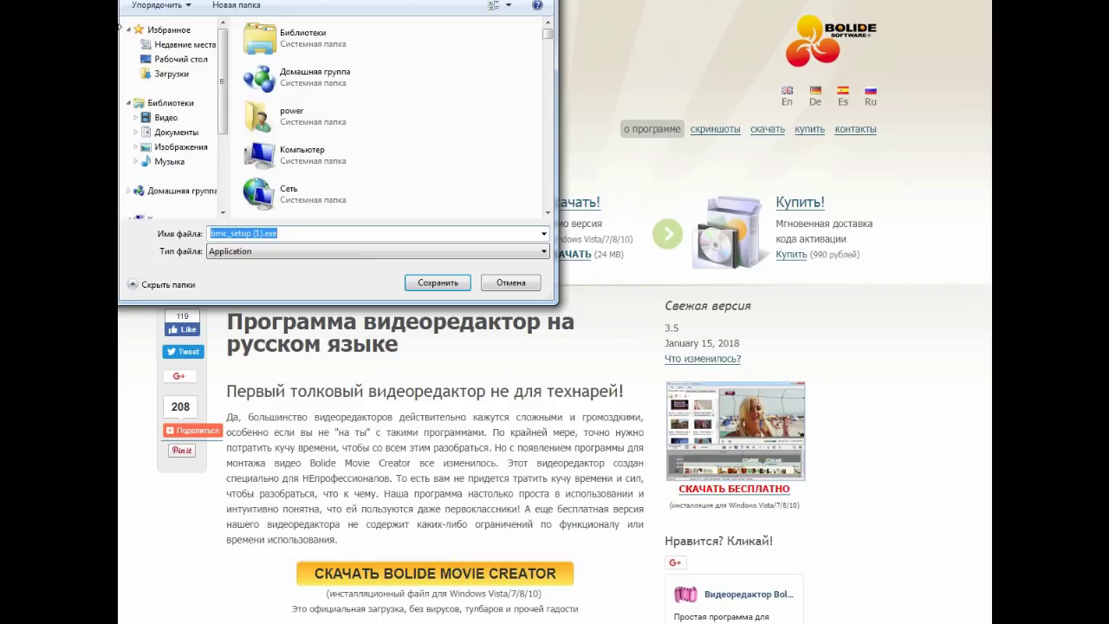
Step: Save bmc_setup (1).exe to Рабочий стол, pausing and resuming the download until complete
left_click(178, 59)
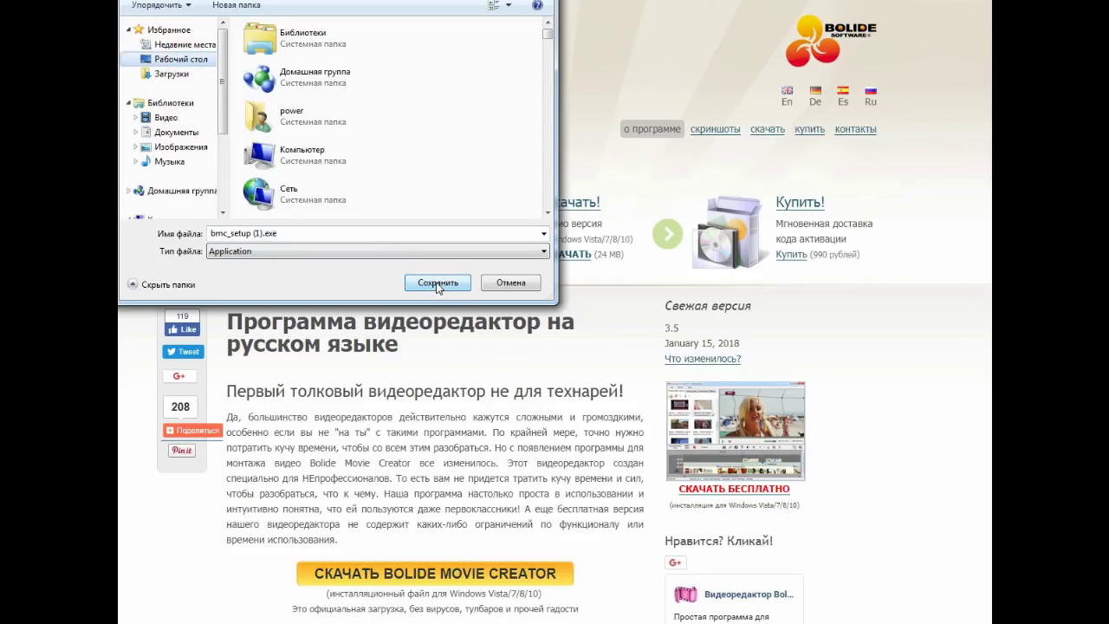
left_click(437, 283)
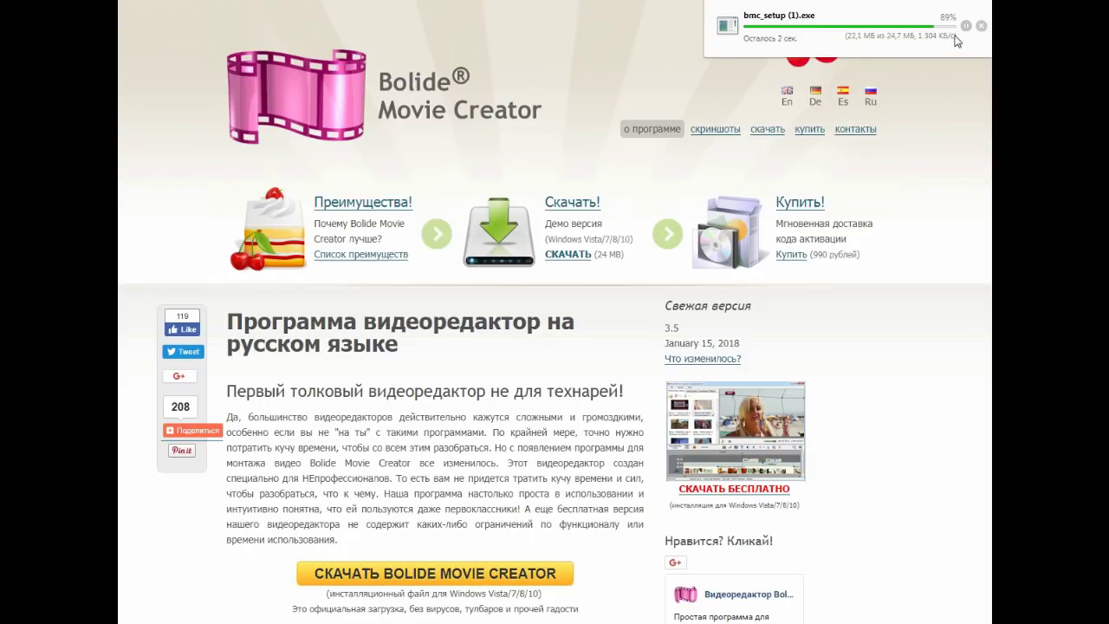
left_click(967, 26)
left_click(966, 26)
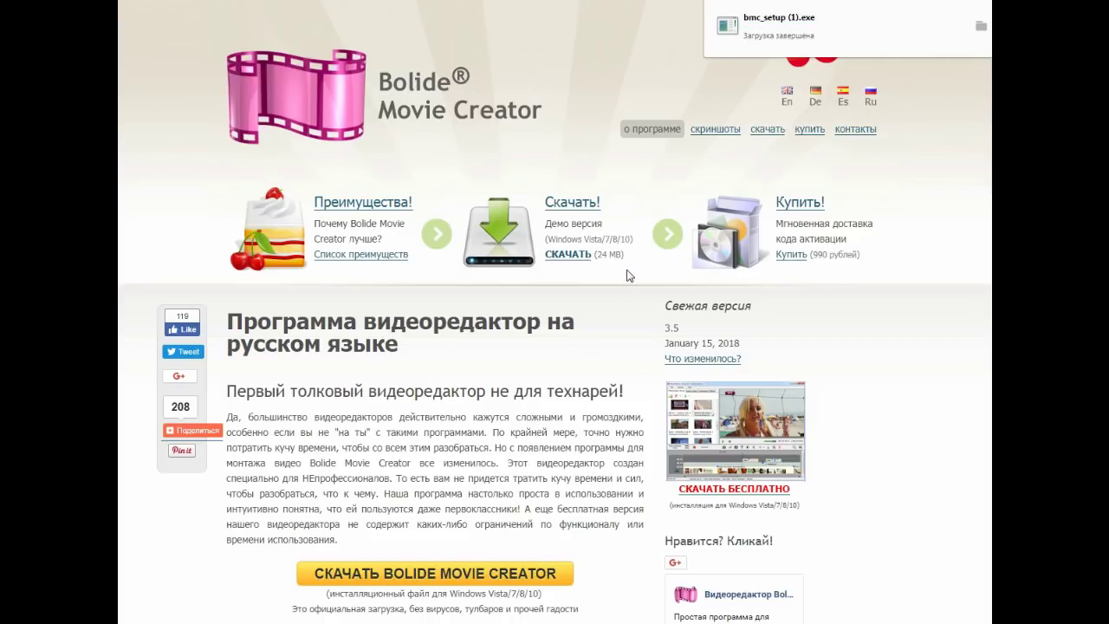
Step: Scroll down the page, then show the downloaded bmc_setup (1).exe in its Desktop folder
scroll(825, 193, "down", 1)
scroll(825, 192, "down", 1)
scroll(825, 192, "down", 1)
scroll(826, 193, "down", 1)
scroll(825, 192, "down", 1)
scroll(826, 192, "down", 1)
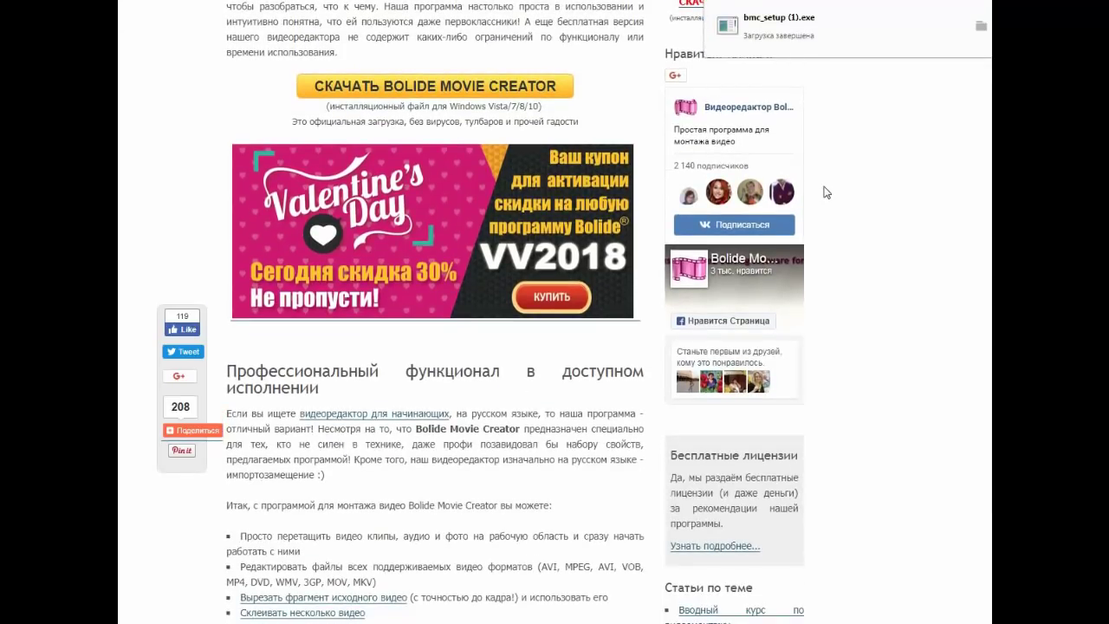
scroll(825, 193, "down", 1)
scroll(825, 192, "down", 1)
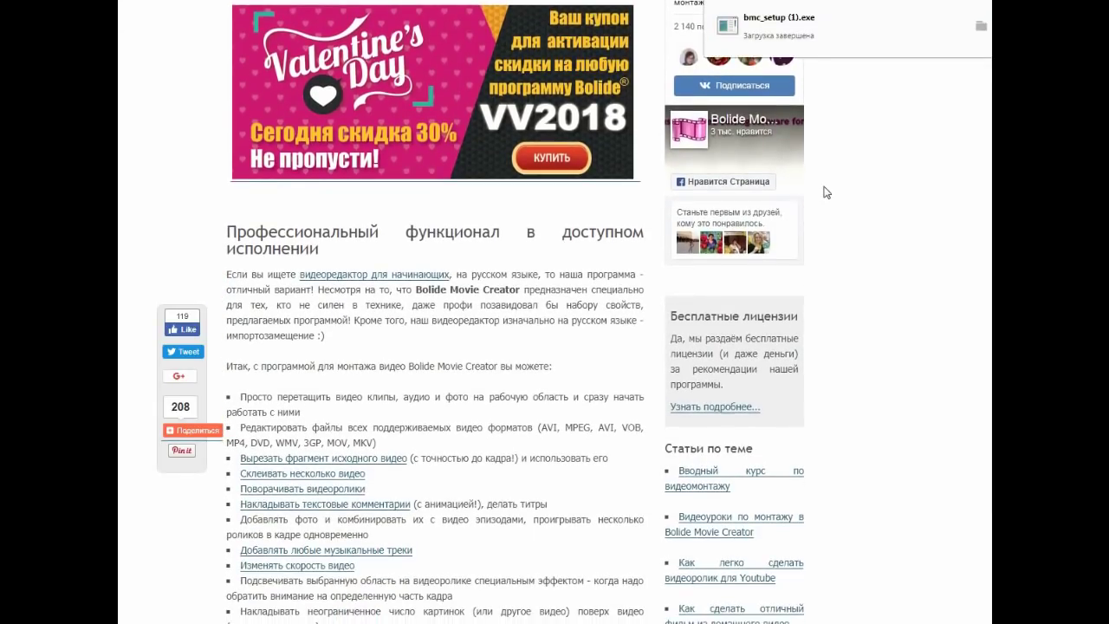
scroll(826, 192, "down", 1)
scroll(826, 192, "down", 1)
scroll(825, 192, "down", 1)
scroll(825, 192, "down", 2)
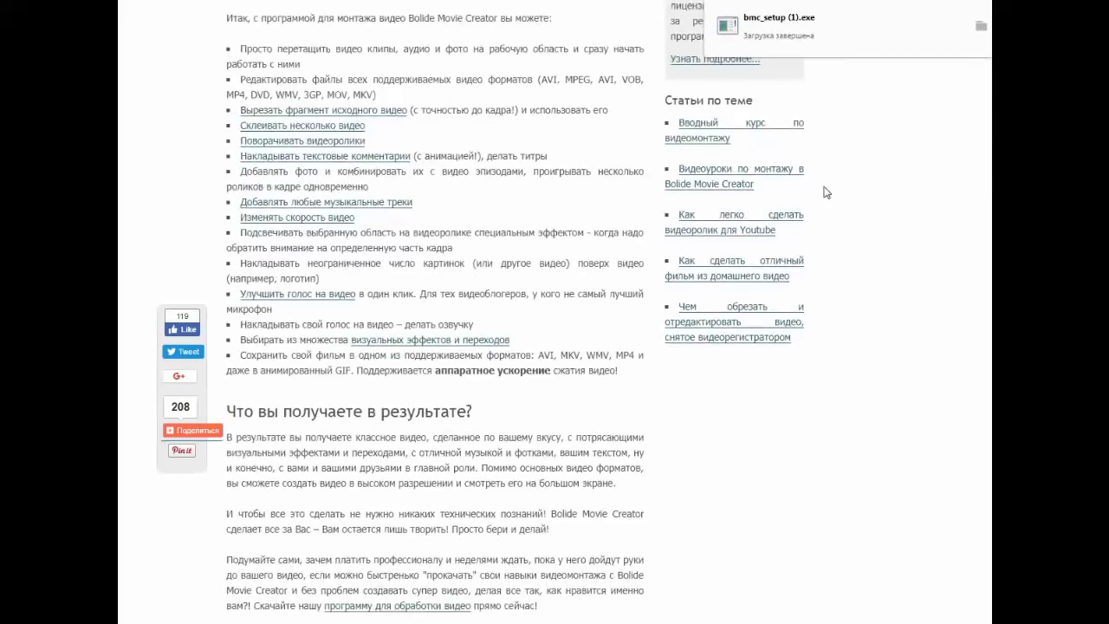
left_click(983, 28)
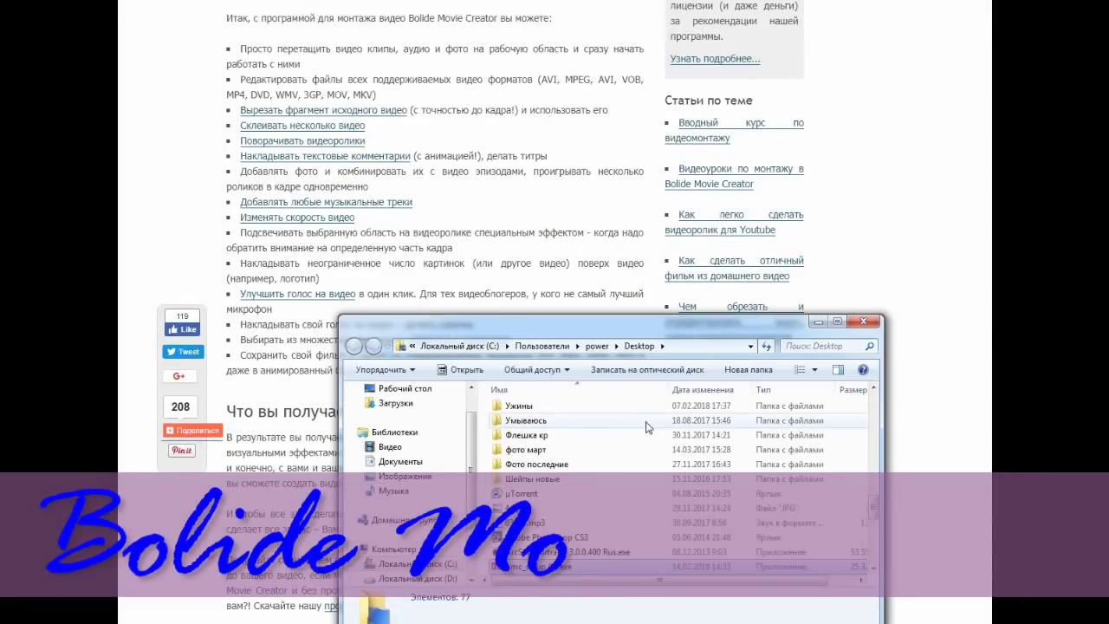
Step: Run bmc_setup (1).exe, allow it past the security warning, and accept the default install folder
double_click(560, 567)
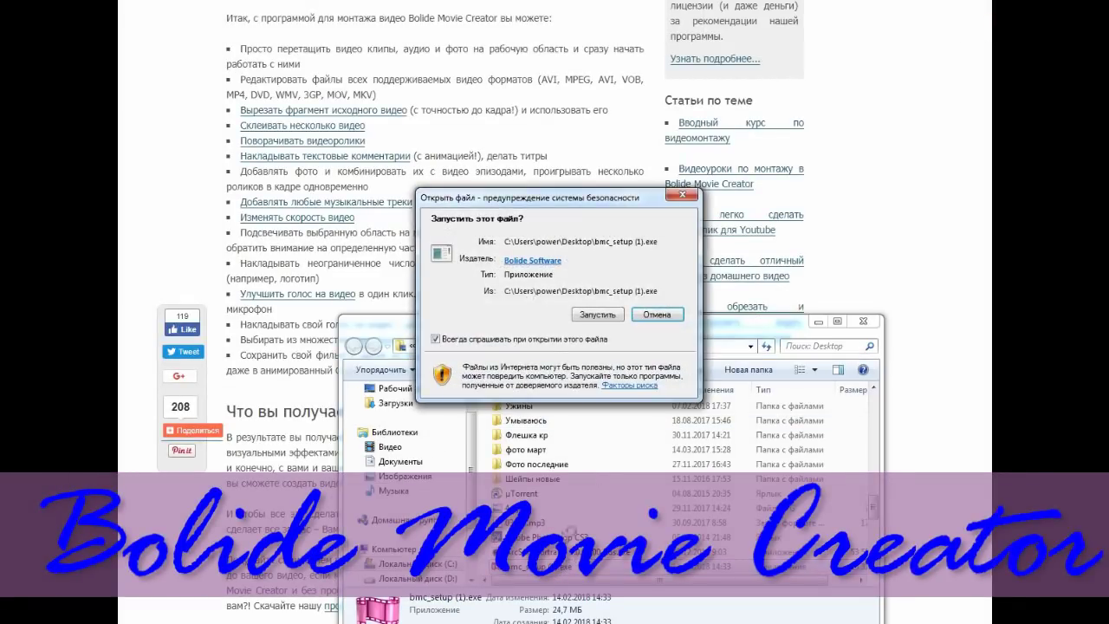
left_click(596, 315)
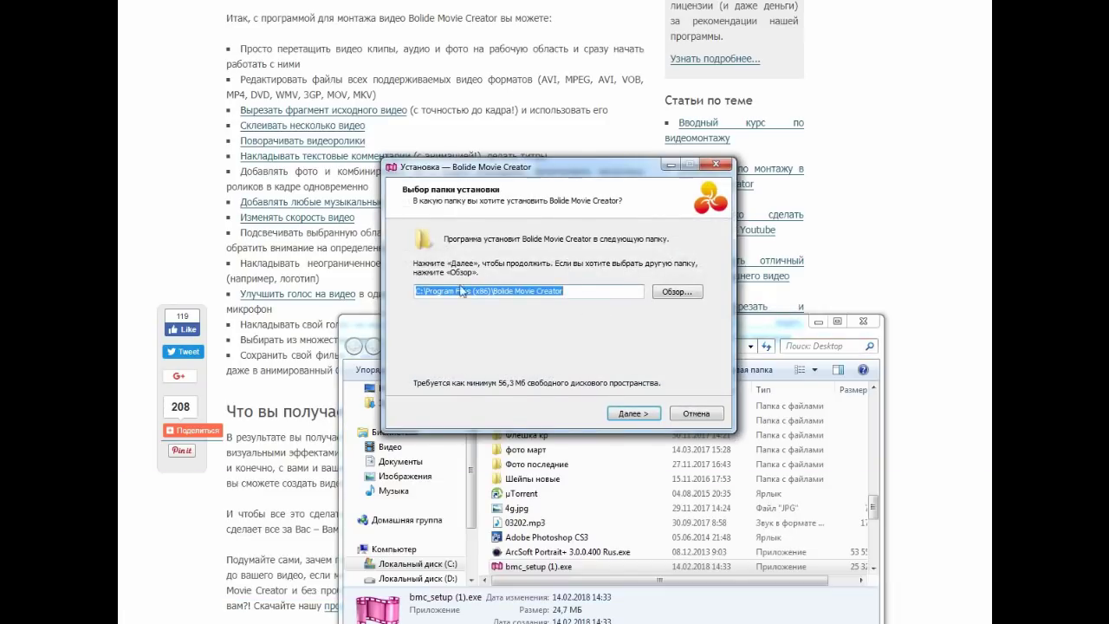
left_click(638, 415)
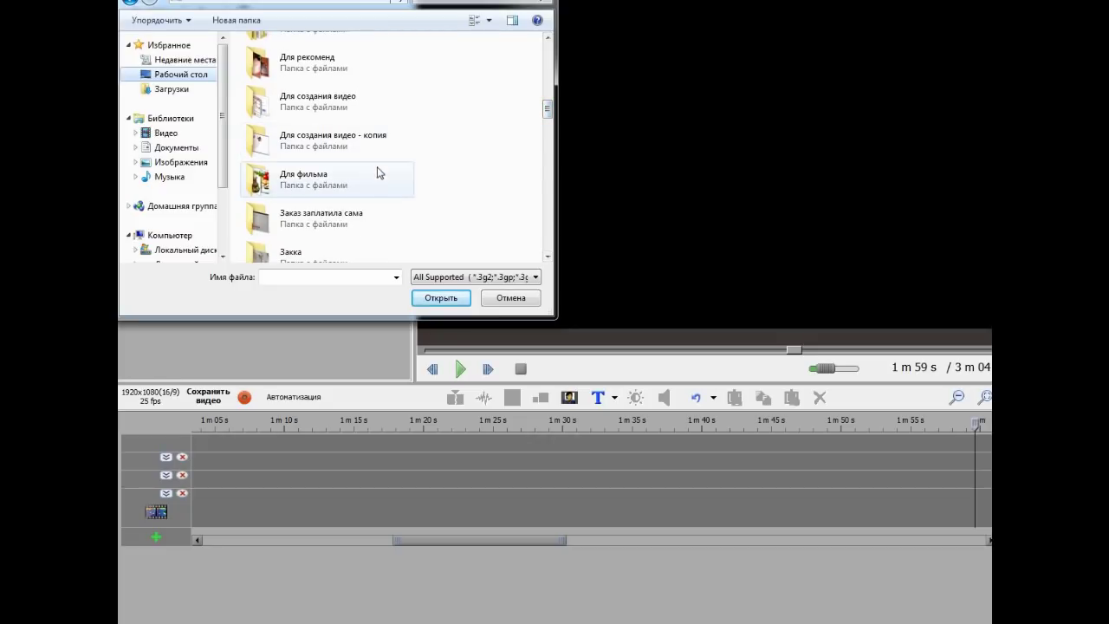
Step: Import all six files from Для фильма: three MTS food clips and three JPG photos
left_click(374, 172)
double_click(374, 172)
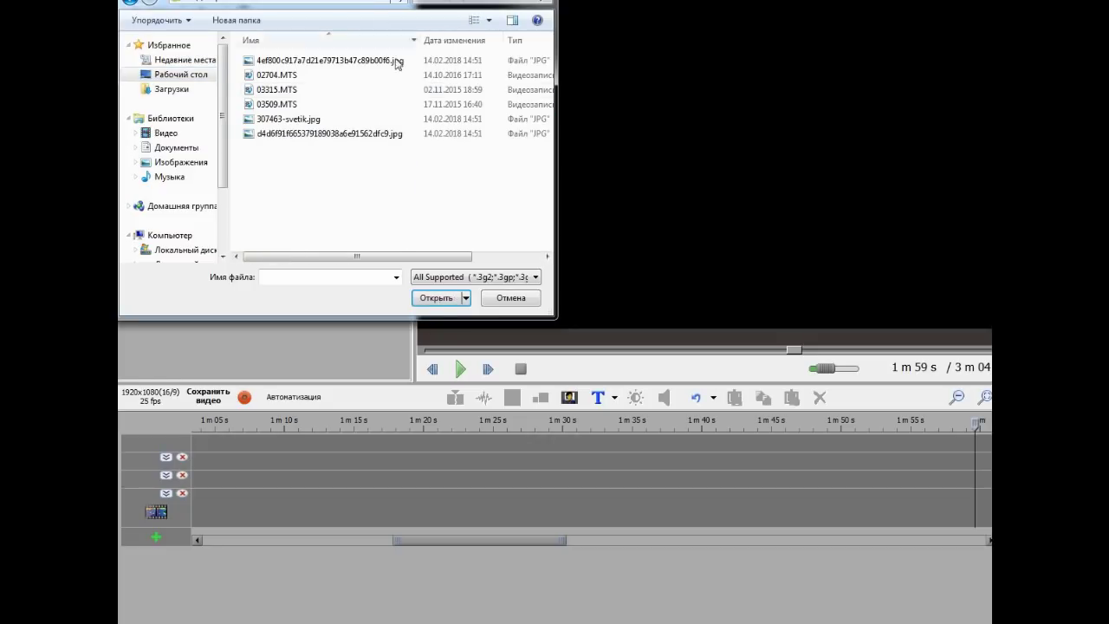
left_click(334, 62)
left_click(317, 74, "ctrl")
left_click(317, 88, "ctrl")
left_click(312, 103, "ctrl")
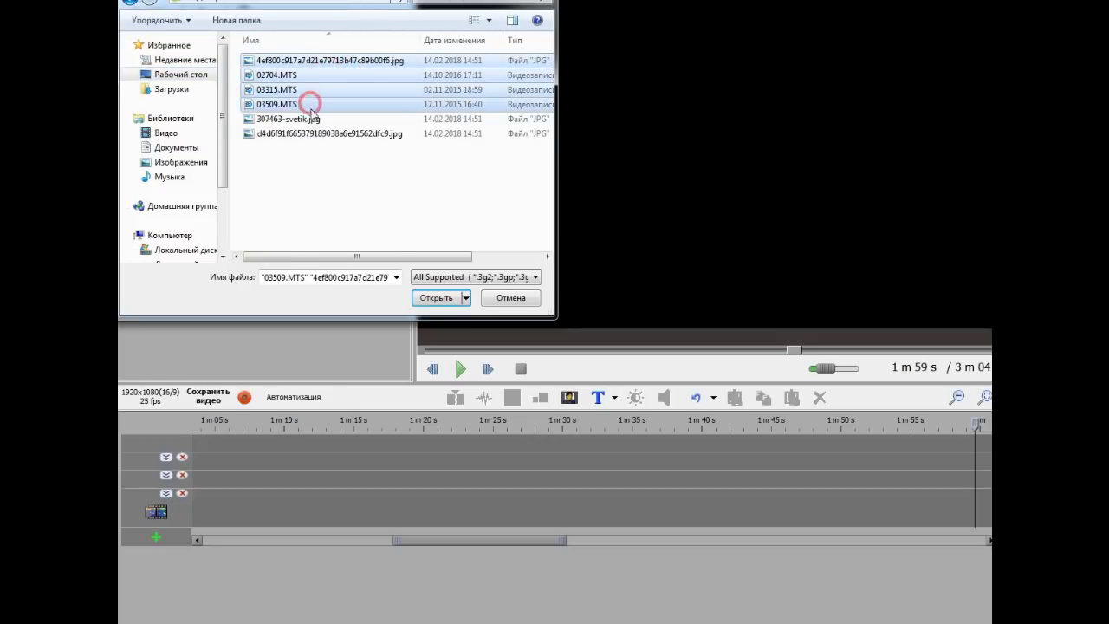
left_click(310, 118, "ctrl")
left_click(310, 134, "ctrl")
left_click(438, 296)
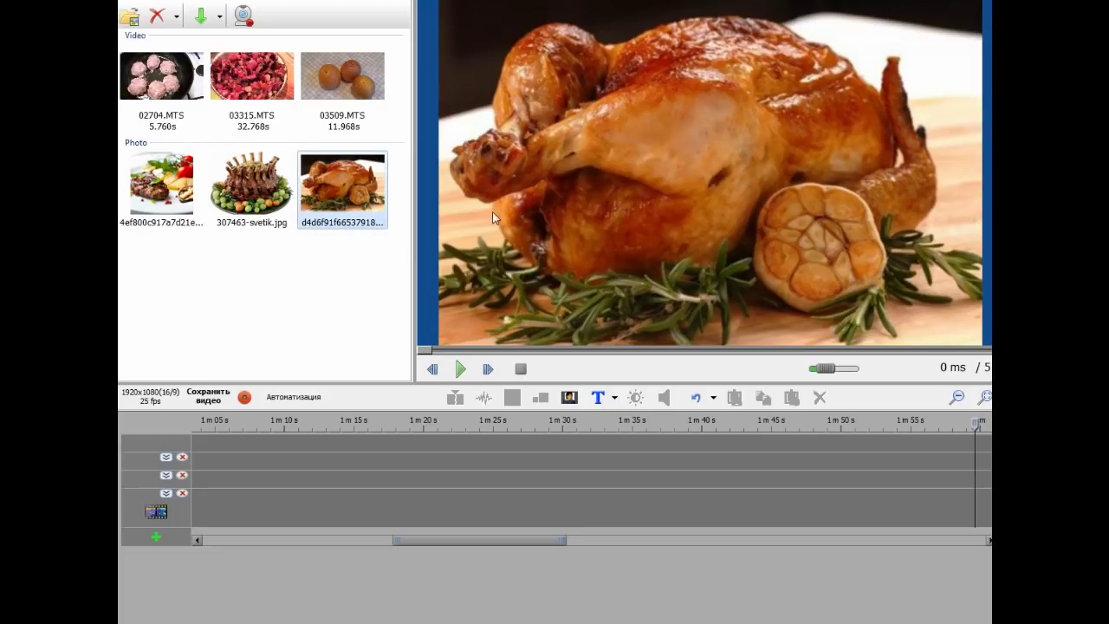
Step: Drag 02704.MTS and 03315.MTS onto the timeline and open the 02489.MTS video file
mouse_move(162, 78)
left_mouse_down()
mouse_move(211, 467)
mouse_move(192, 470)
left_mouse_up()
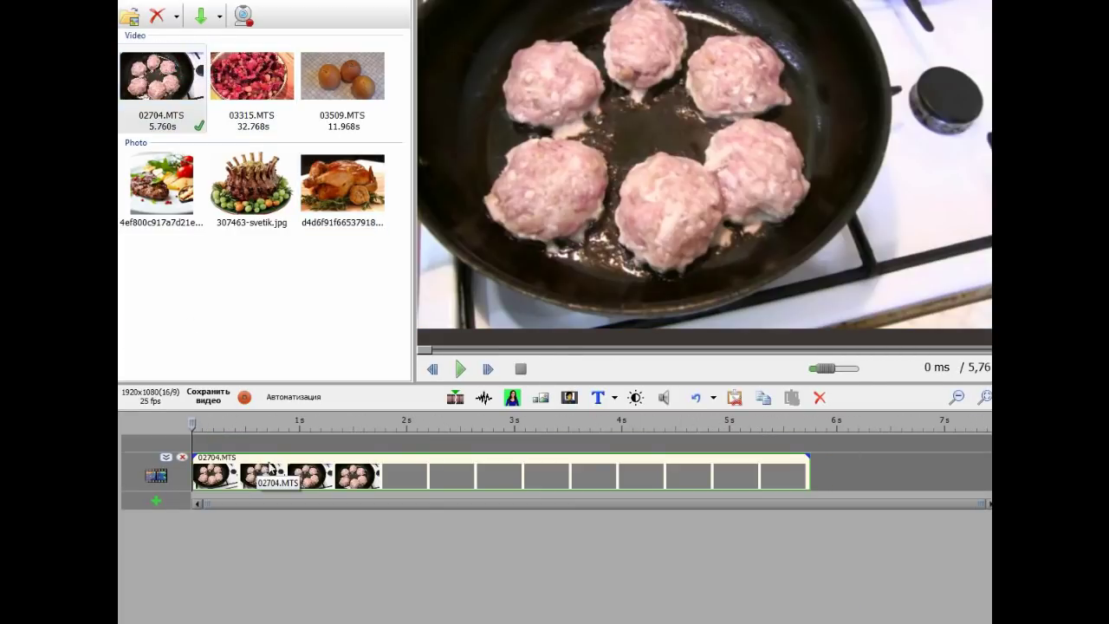
left_click_drag(251, 83, 814, 470)
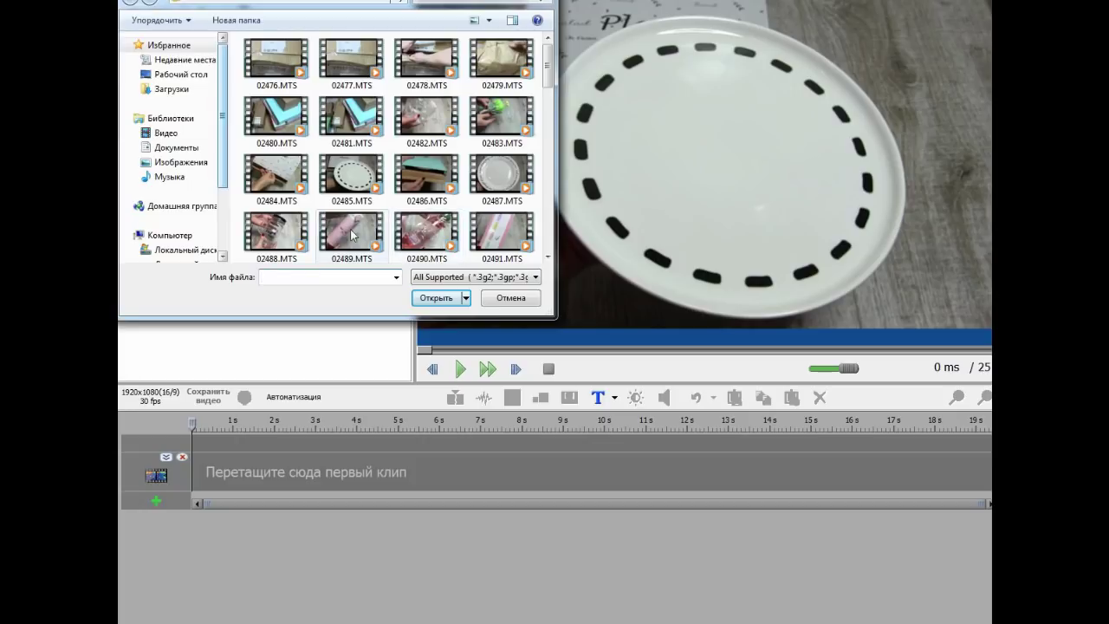
left_click(351, 229)
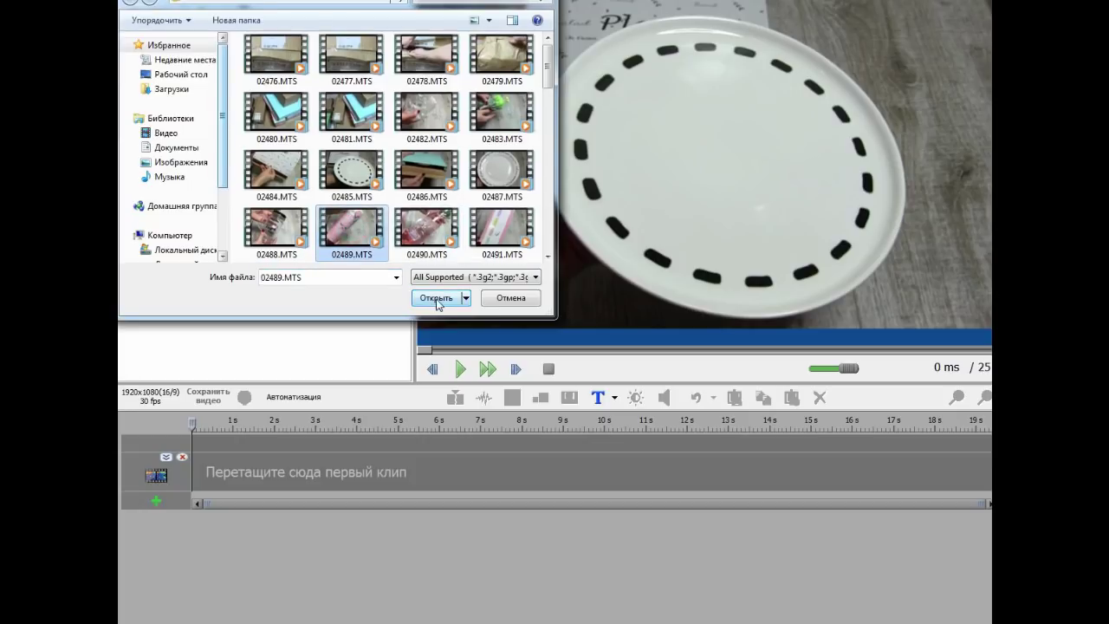
left_click(437, 297)
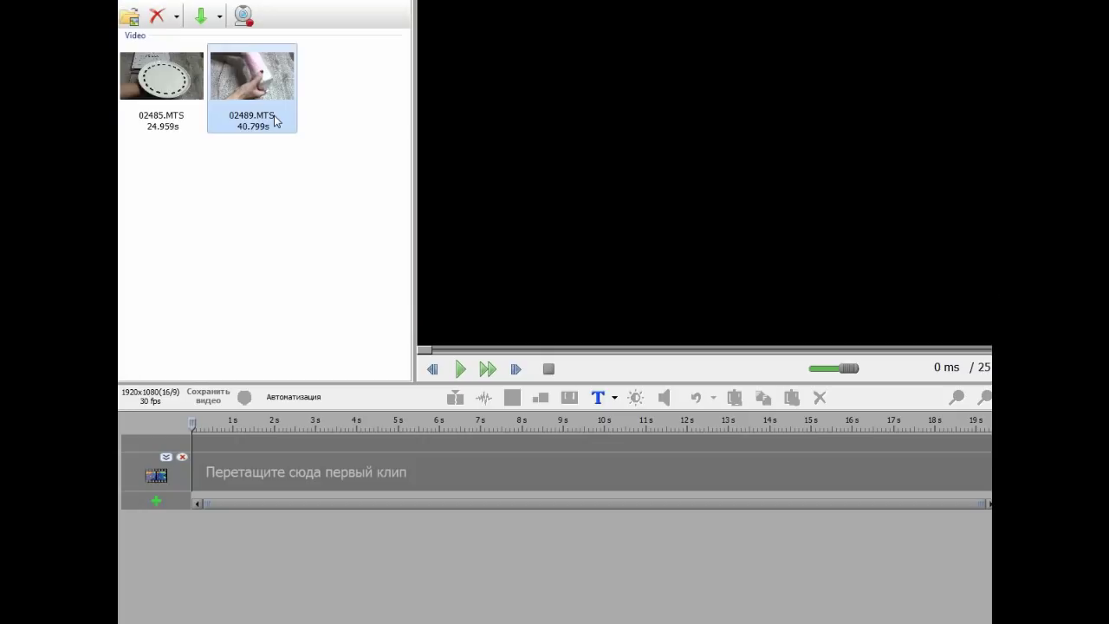
Step: Put the 02704.MTS meatball clip first, drop 03315.MTS after it, and select 03509
left_click(188, 1)
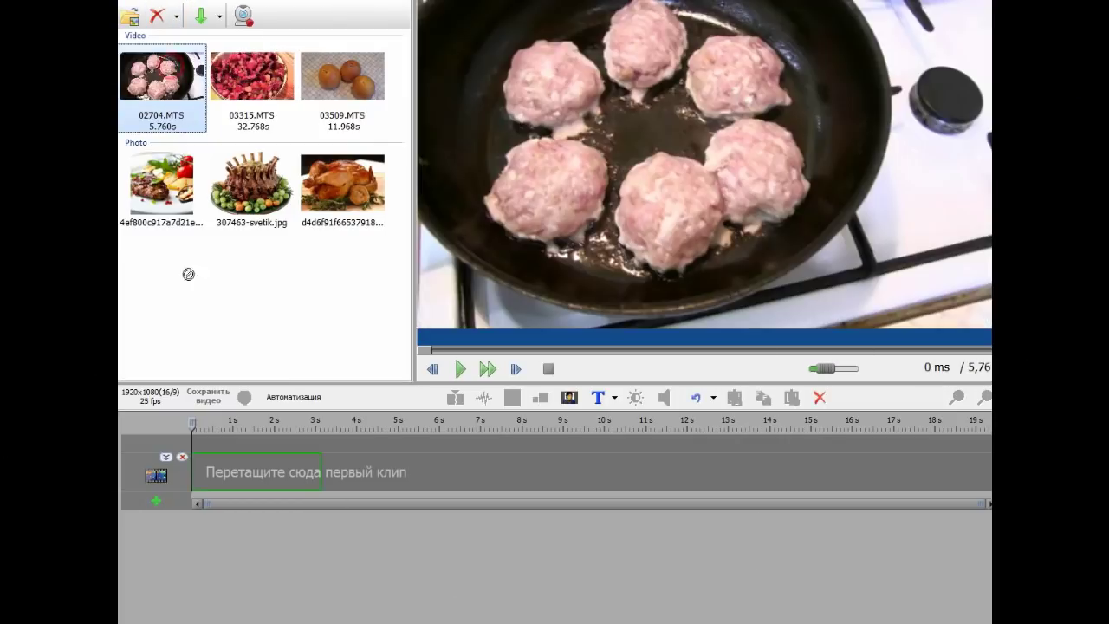
mouse_move(185, 272)
left_mouse_down()
mouse_move(215, 472)
mouse_move(190, 467)
left_mouse_up()
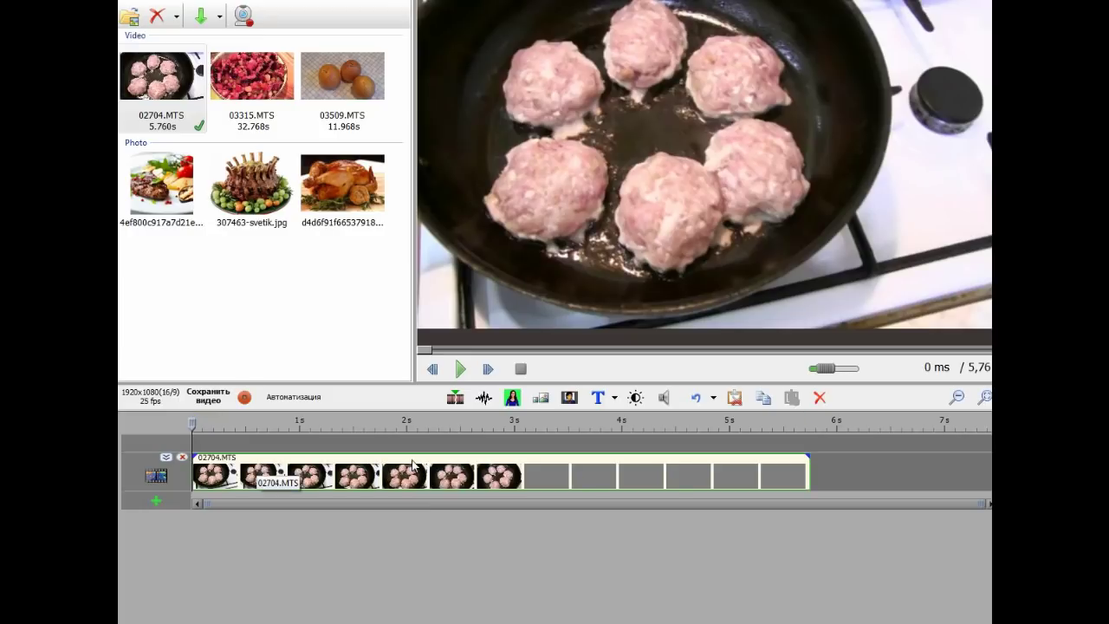
left_click(259, 82)
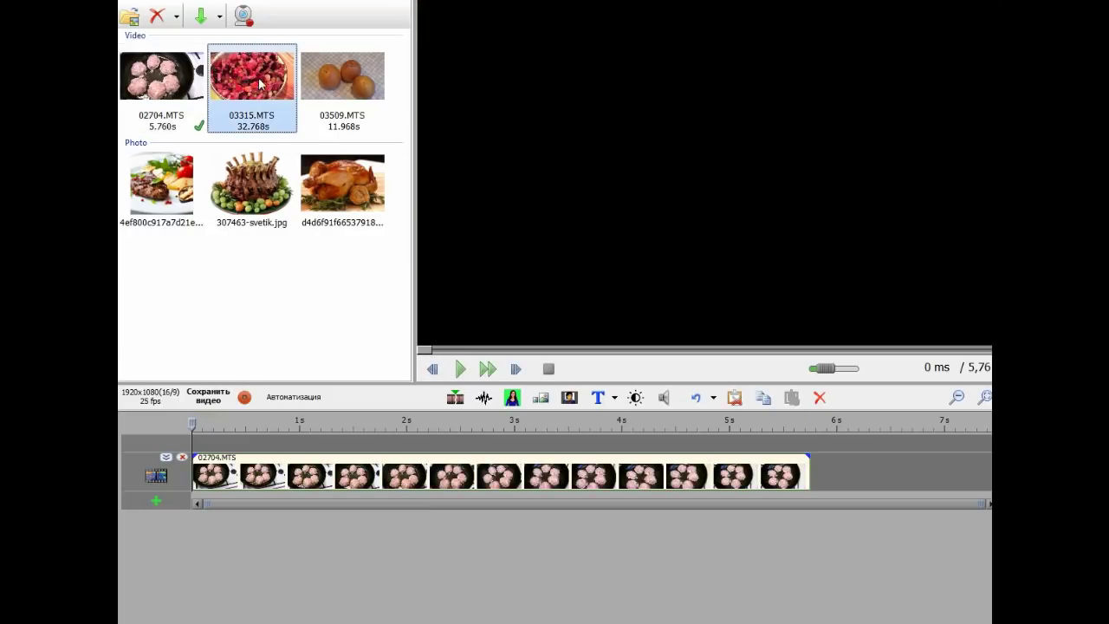
mouse_move(258, 82)
left_mouse_down()
mouse_move(838, 472)
mouse_move(813, 475)
left_mouse_up()
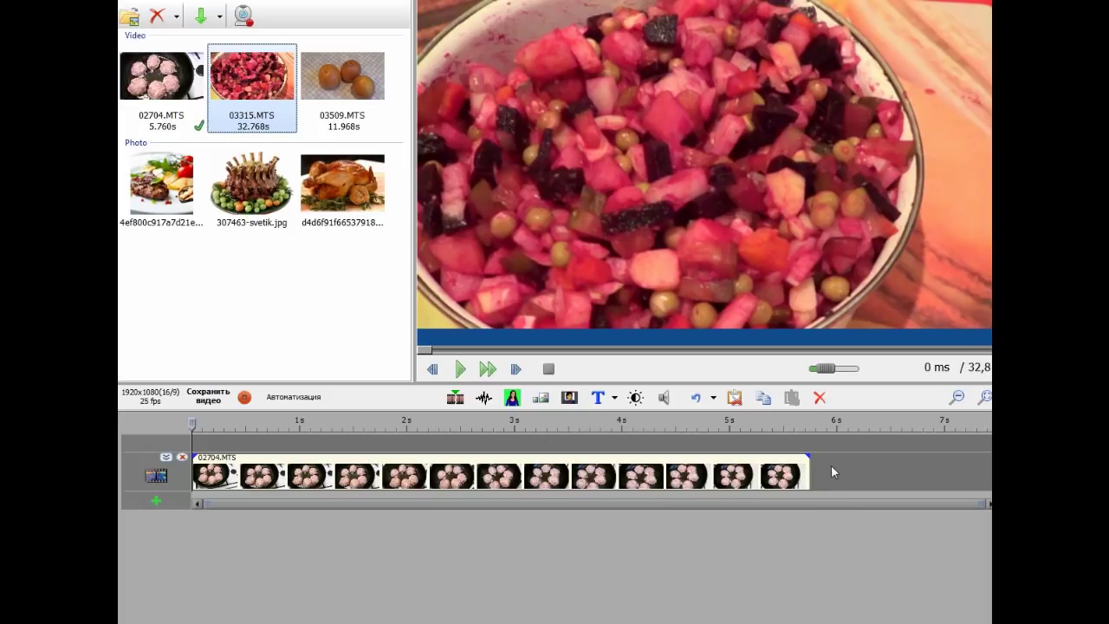
left_click_drag(252, 82, 816, 473)
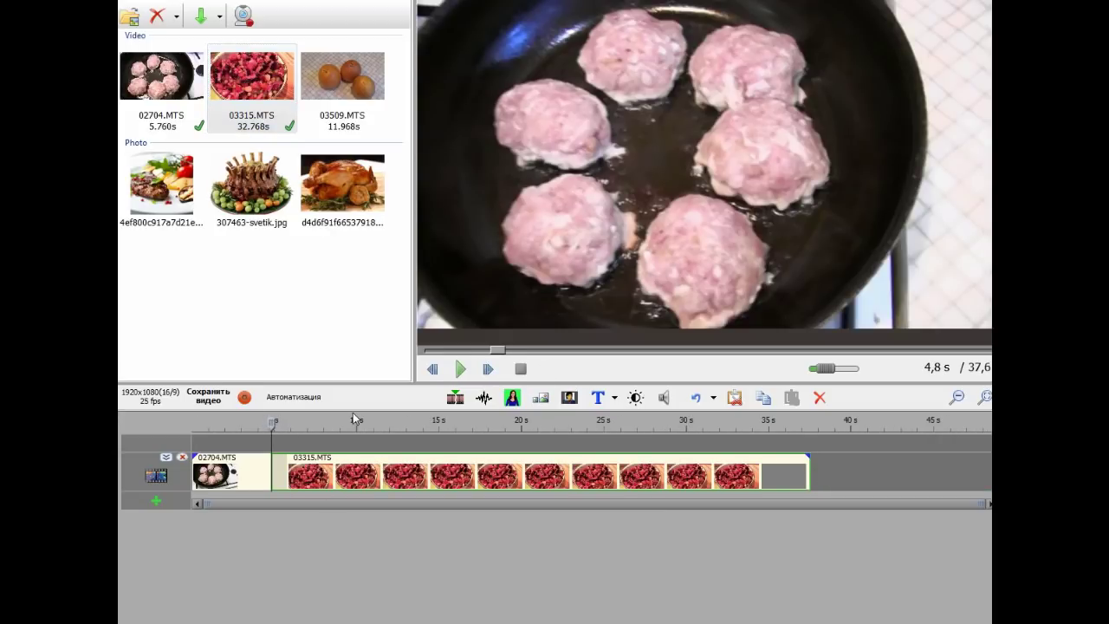
left_click(335, 74)
Step: Add the 03509 clip at the timeline end, then preview Вертушка, Осколки, Свечение and Масштабирование transitions
left_click_drag(335, 73, 817, 468)
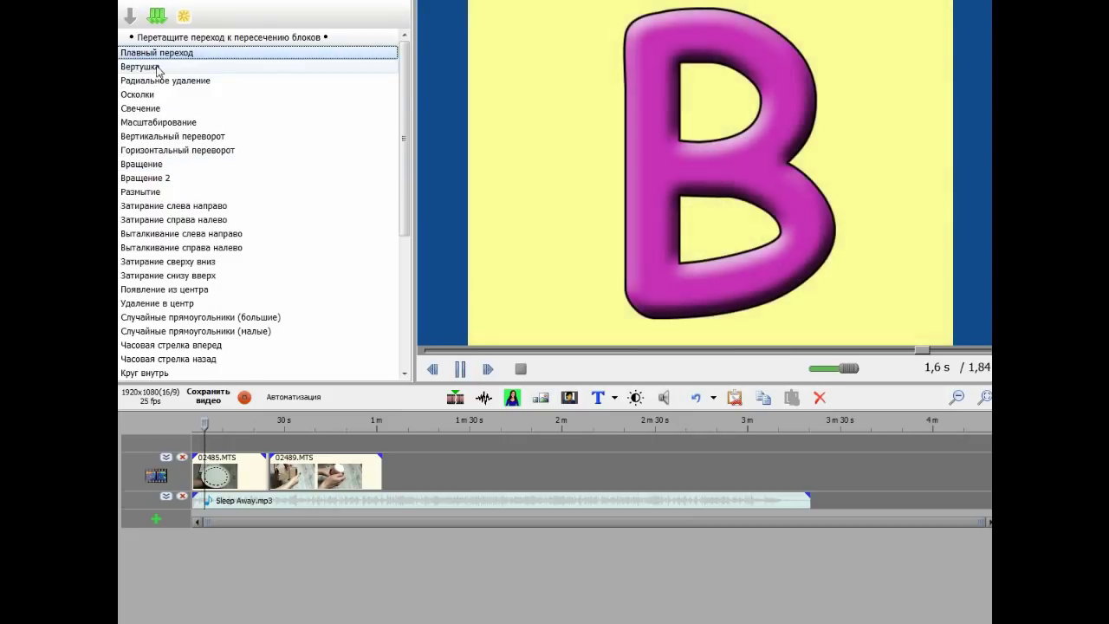
key("Down")
key("Down")
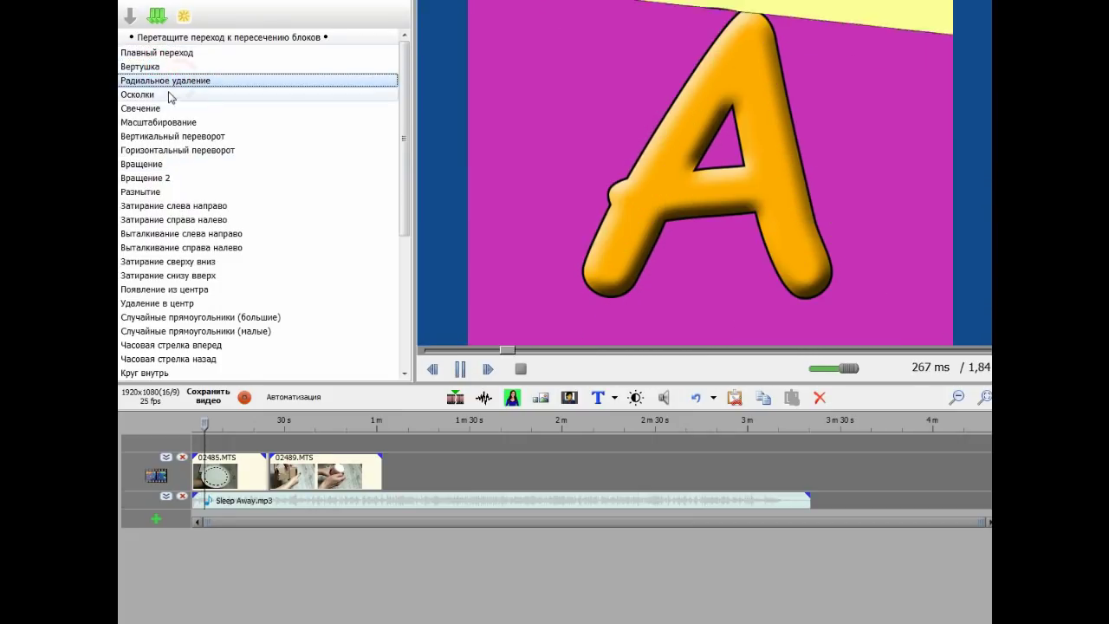
left_click(161, 95)
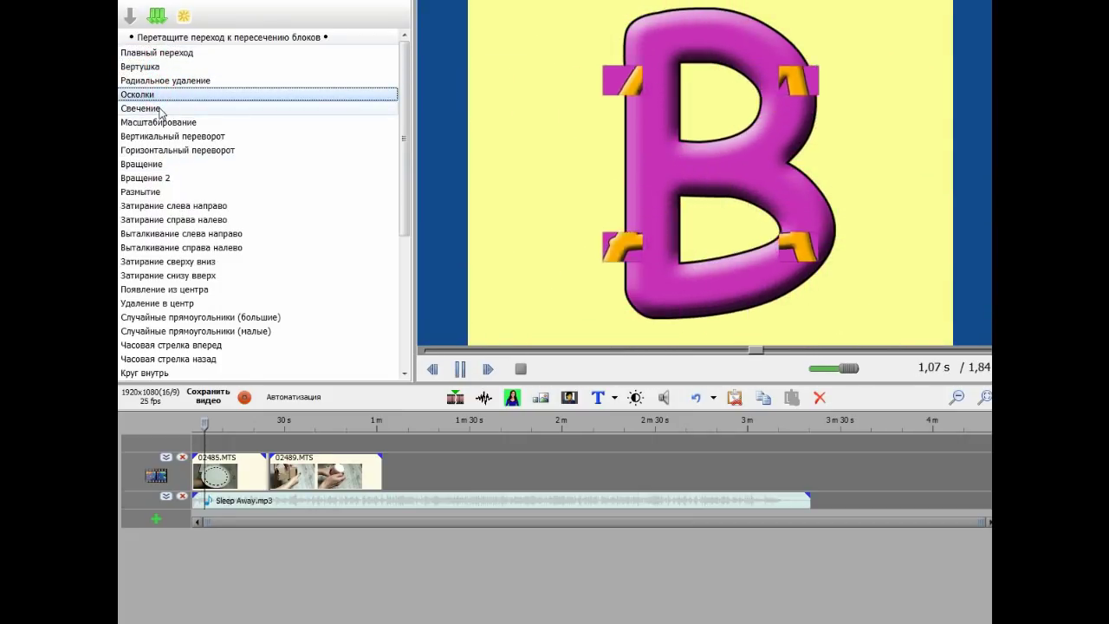
left_click(162, 108)
left_click(163, 123)
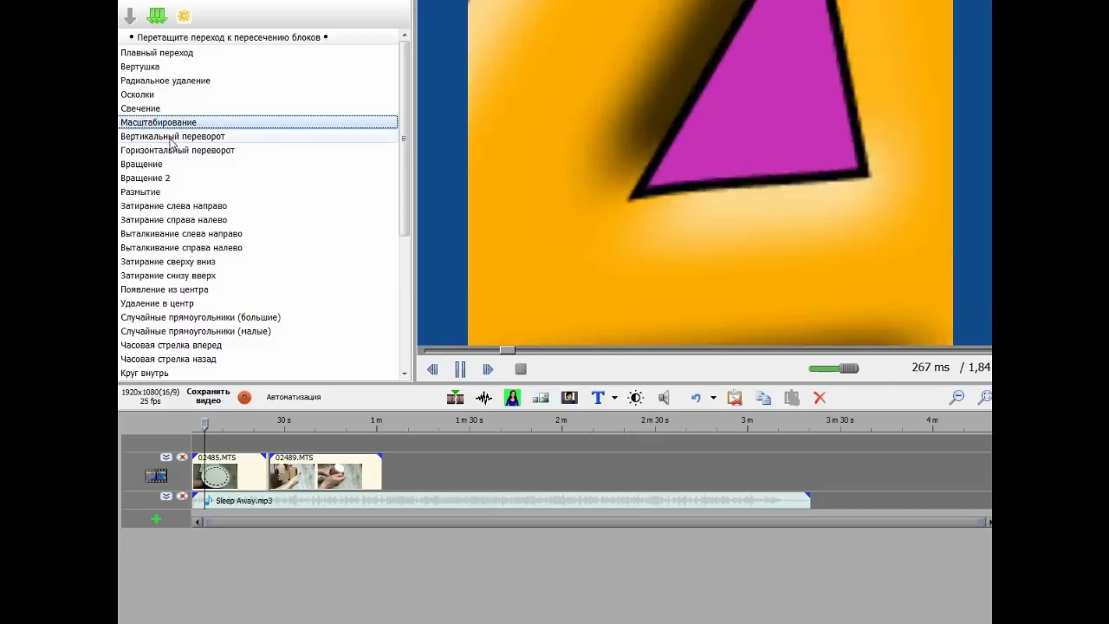
left_click(172, 137)
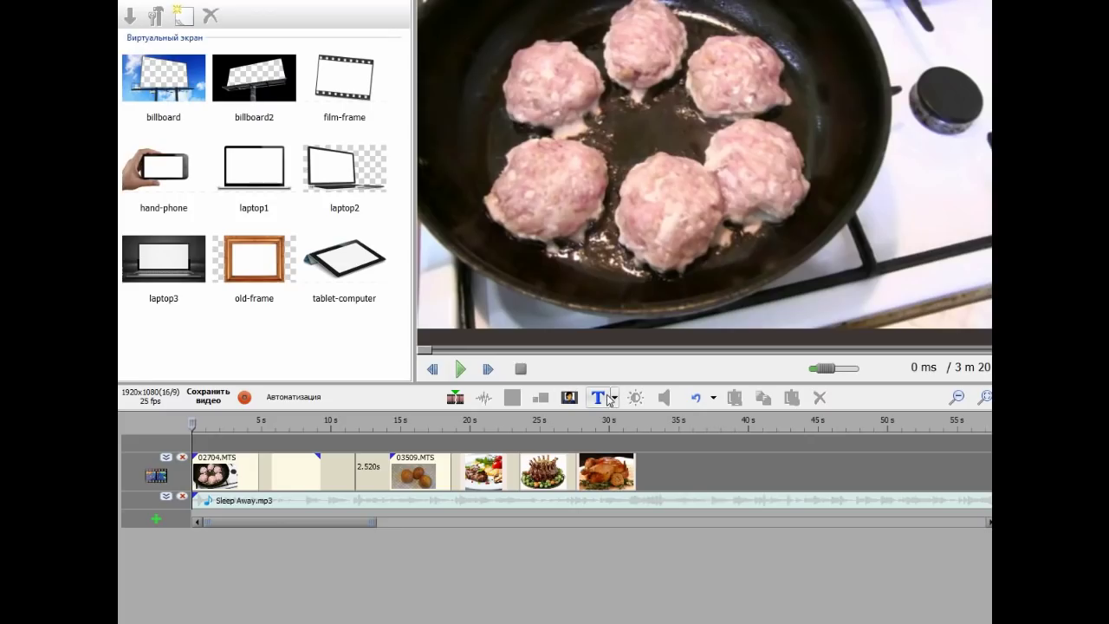
Step: Add a ПРИВЕТ title in Arial 20 over the meatballs clip and stretch it to 2.049 s
left_click(600, 397)
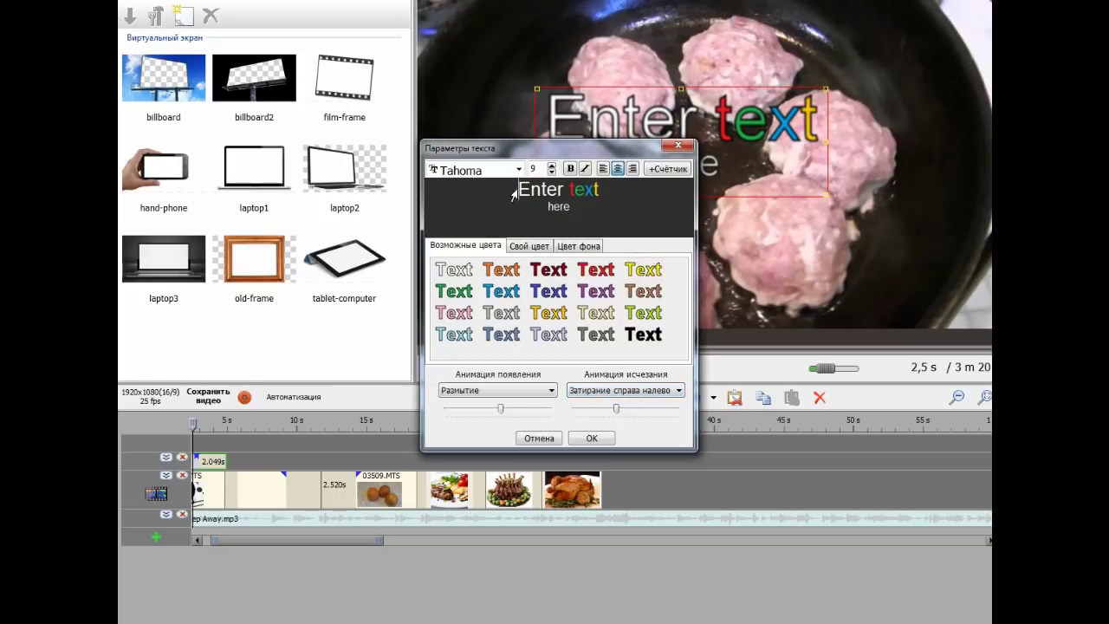
left_click_drag(514, 194, 599, 218)
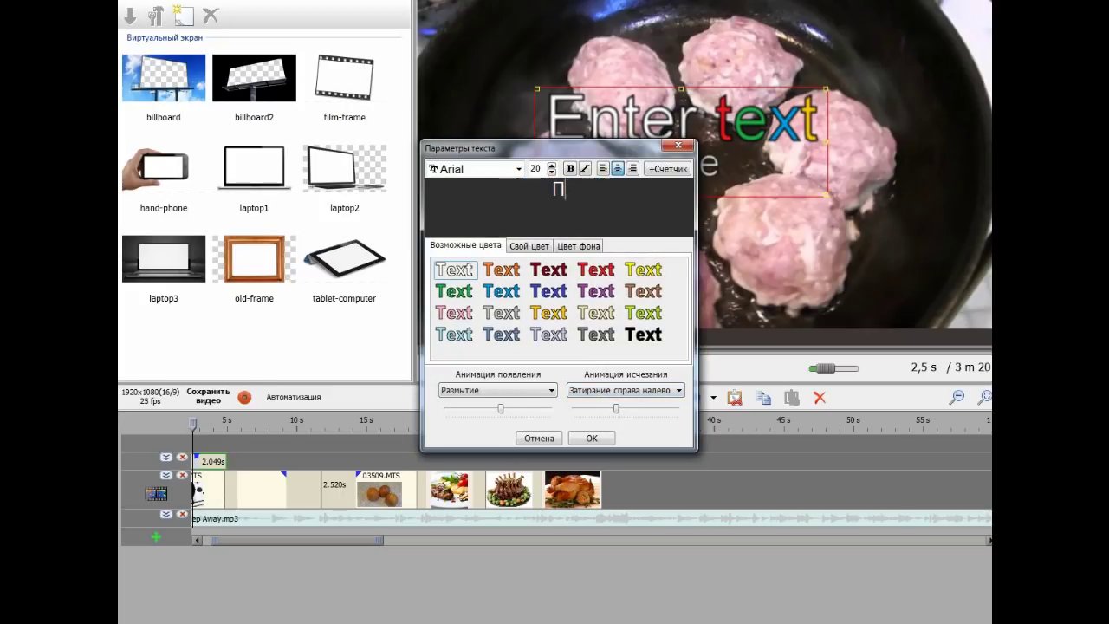
type("РИВЕТ")
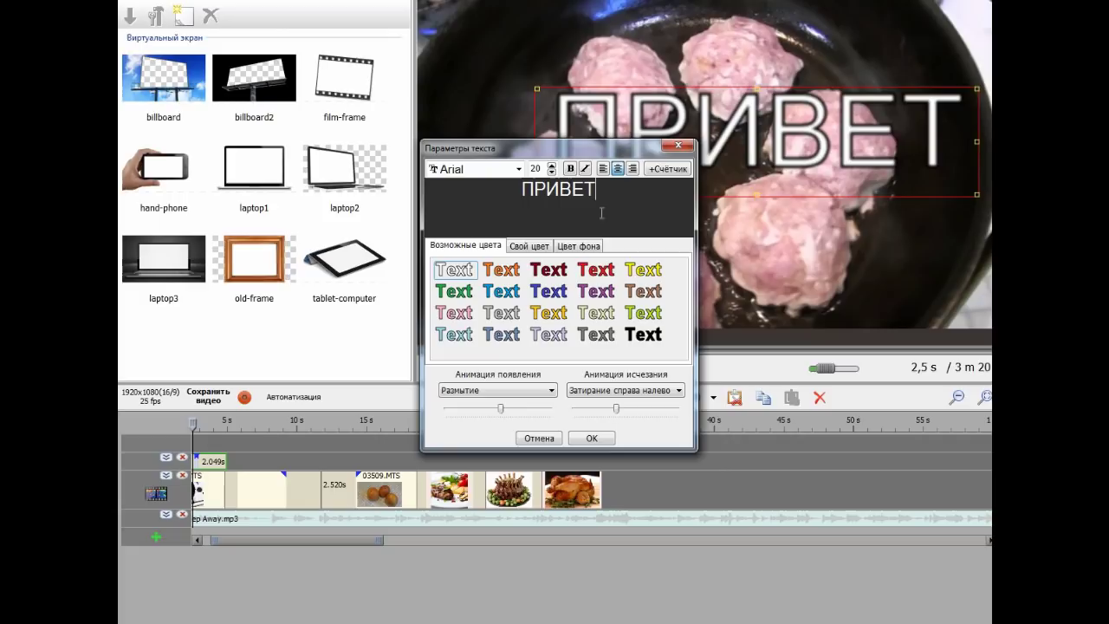
left_click(592, 438)
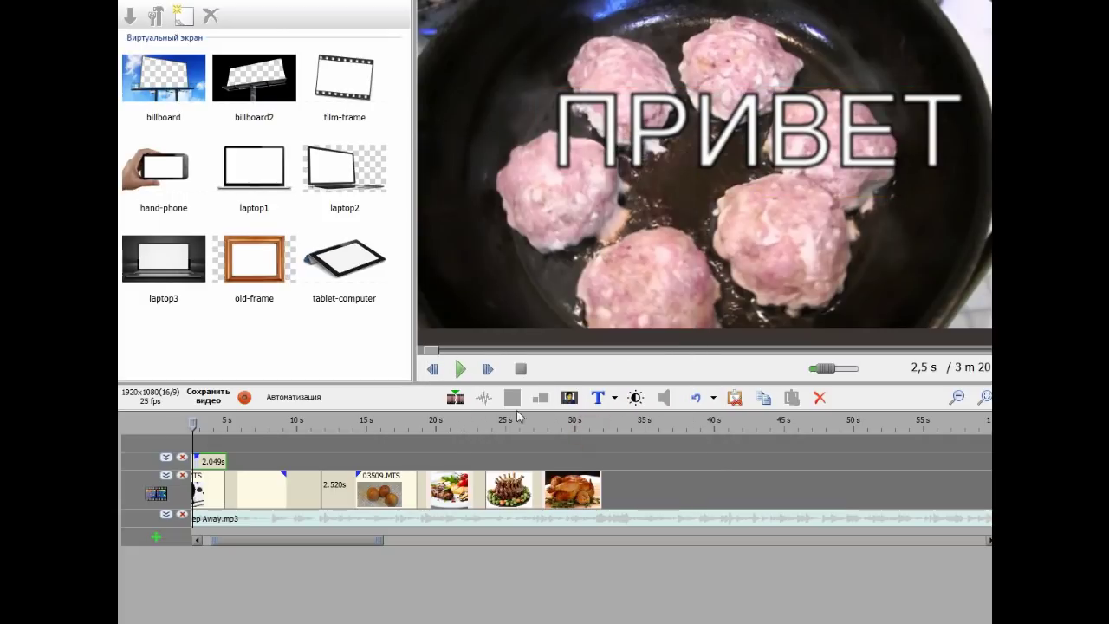
left_click_drag(227, 462, 295, 462)
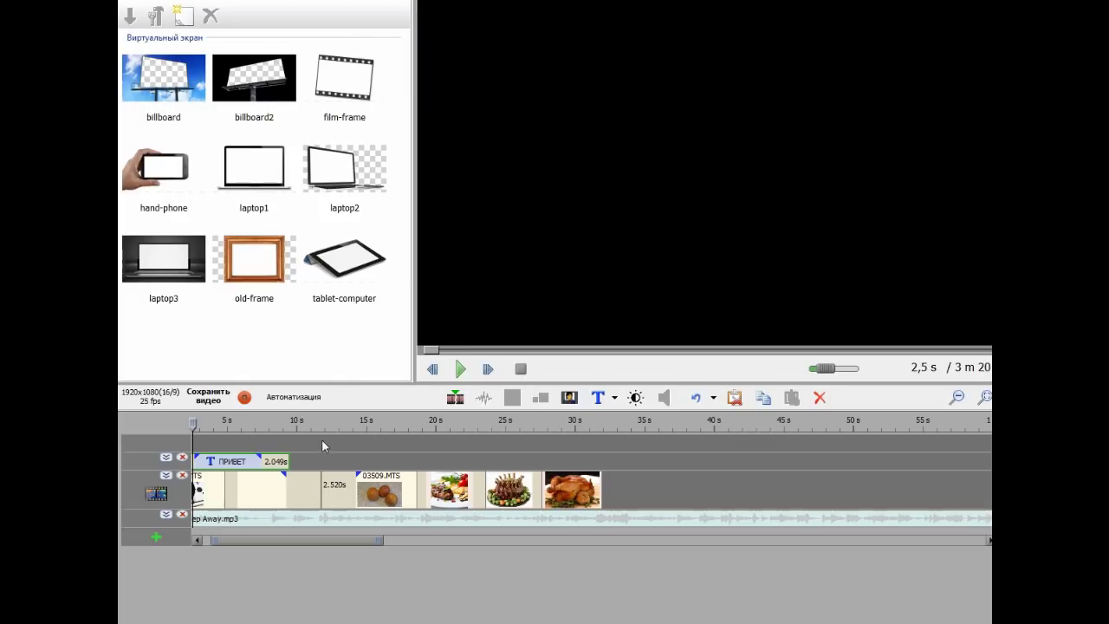
Step: Play the project to the roast chicken photo, replay that photo, then scroll the effects gallery
left_click(460, 369)
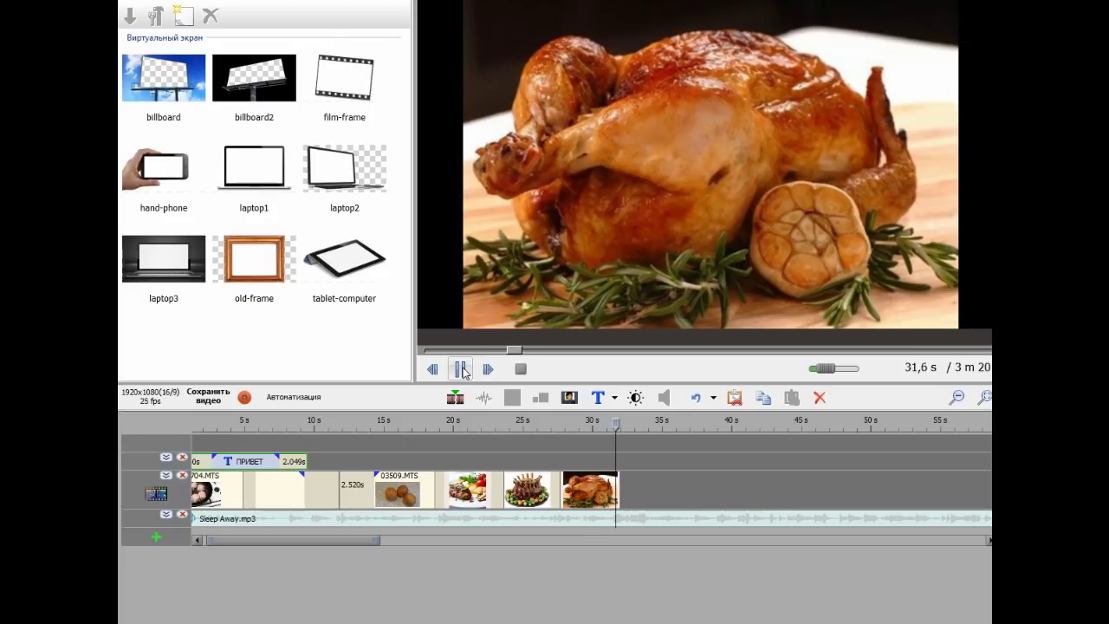
left_click(462, 369)
left_click_drag(620, 422, 611, 422)
left_click(460, 369)
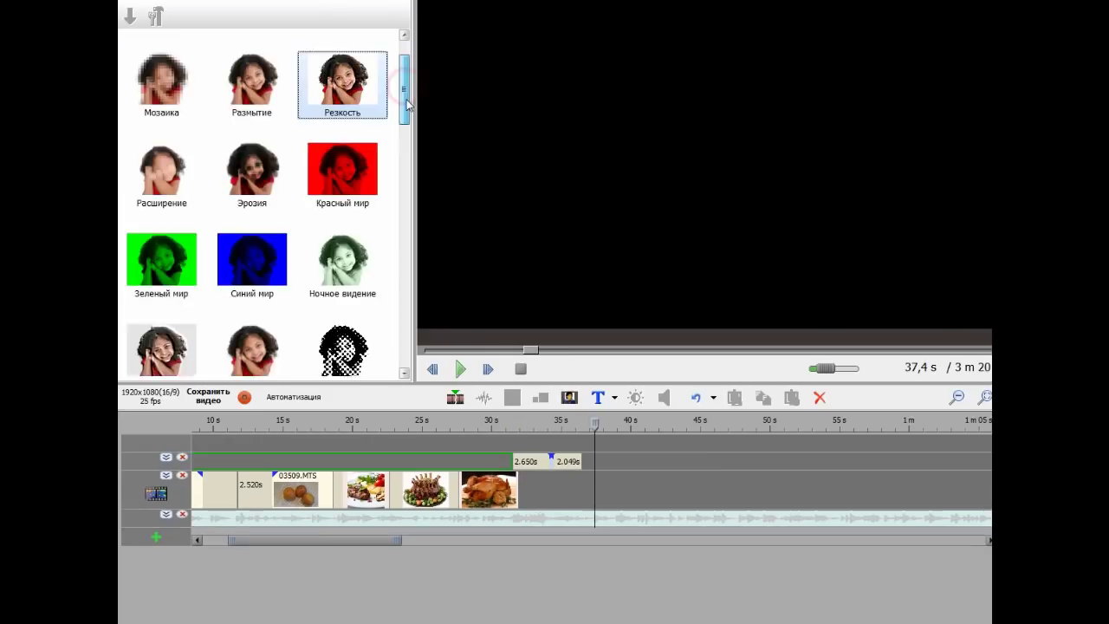
left_click_drag(406, 96, 402, 221)
Step: Preview the hand-phone, laptop1, laptop2 and laptop3 virtual screens, closing each editor unchanged
left_click_drag(402, 239, 402, 282)
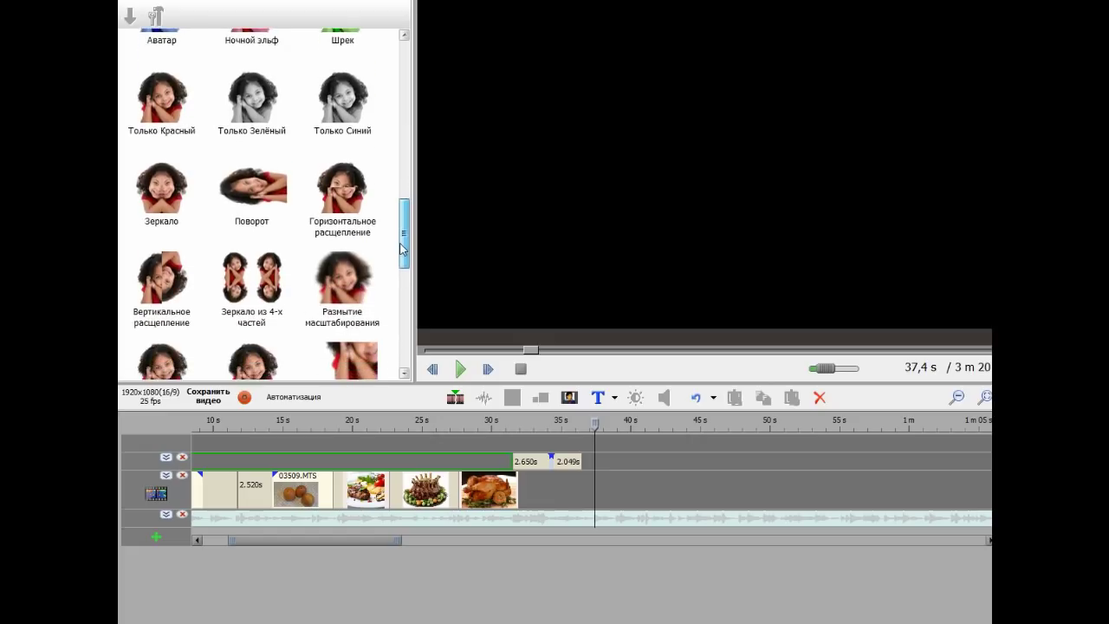
double_click(169, 176)
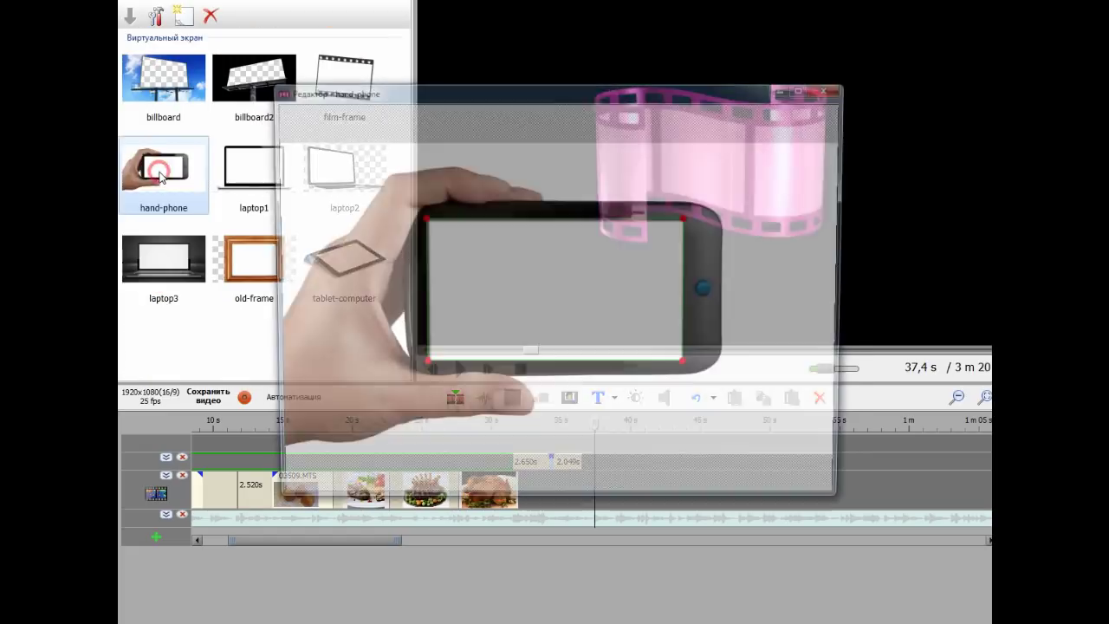
left_click(830, 87)
double_click(249, 174)
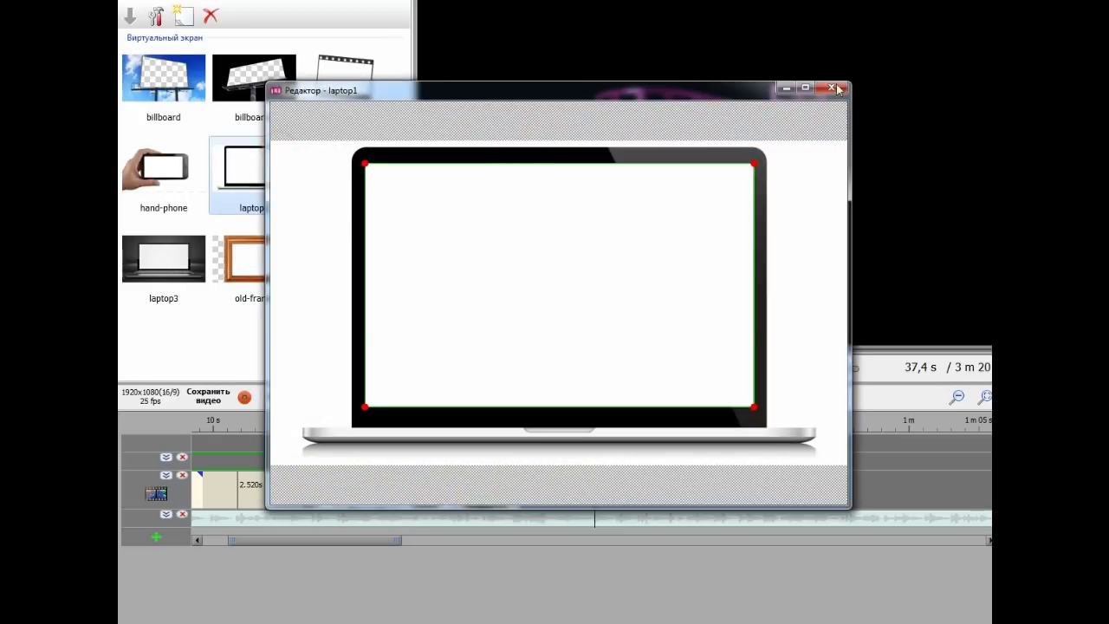
left_click(830, 88)
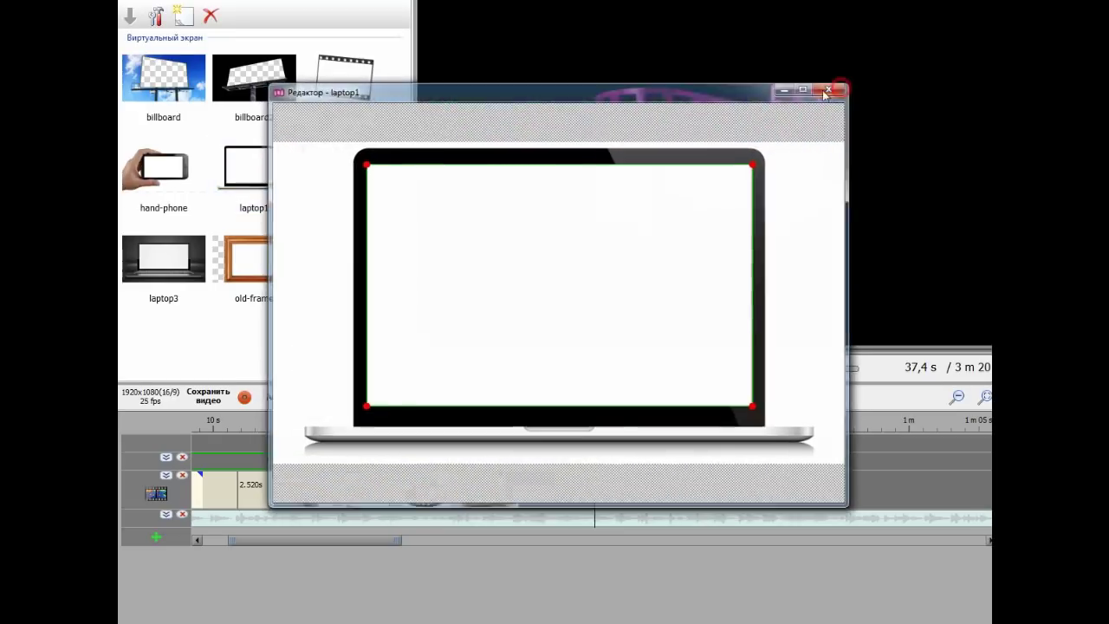
double_click(342, 174)
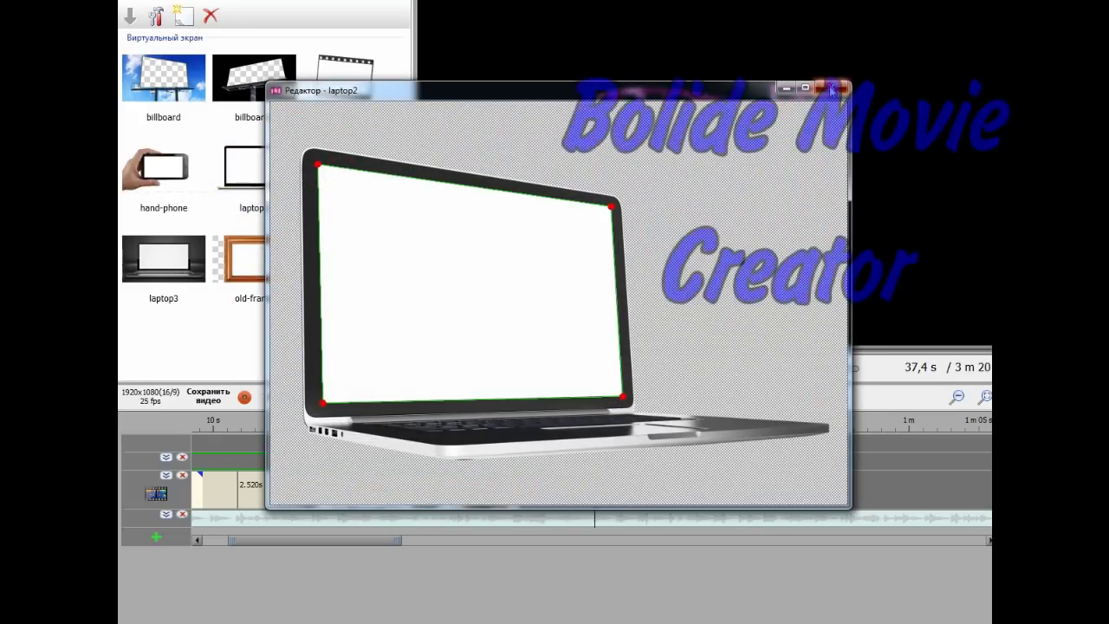
left_click(832, 88)
double_click(165, 270)
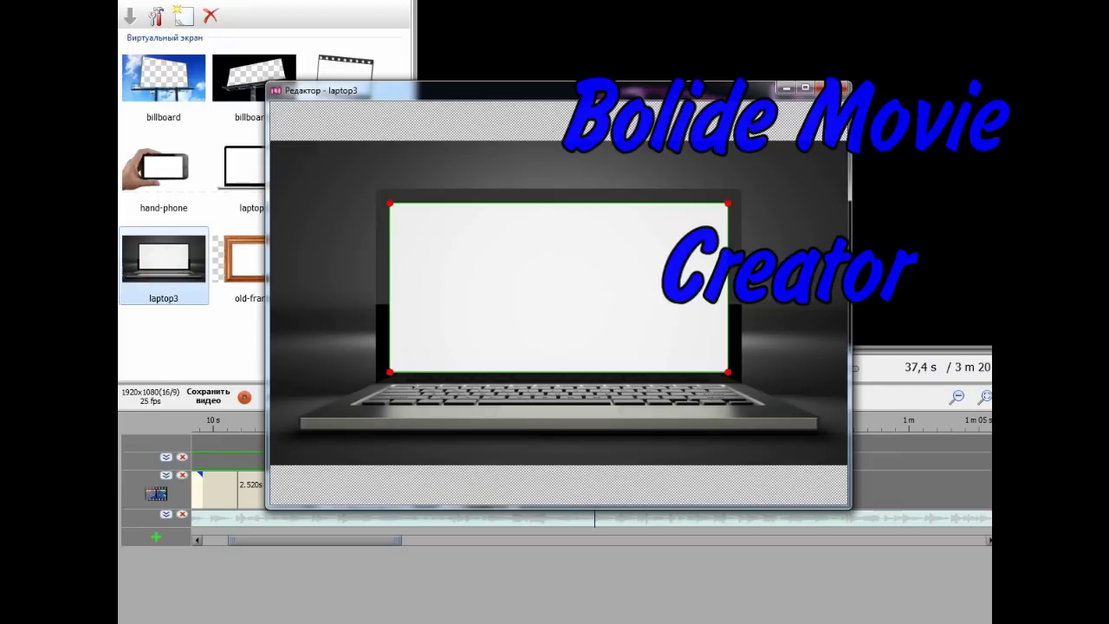
left_click(837, 88)
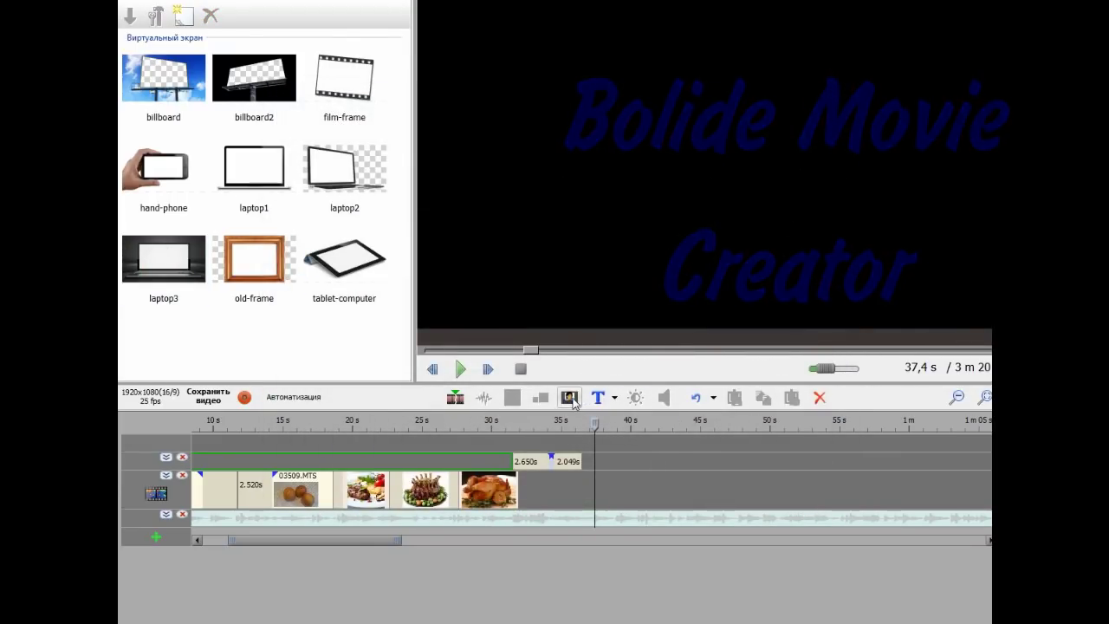